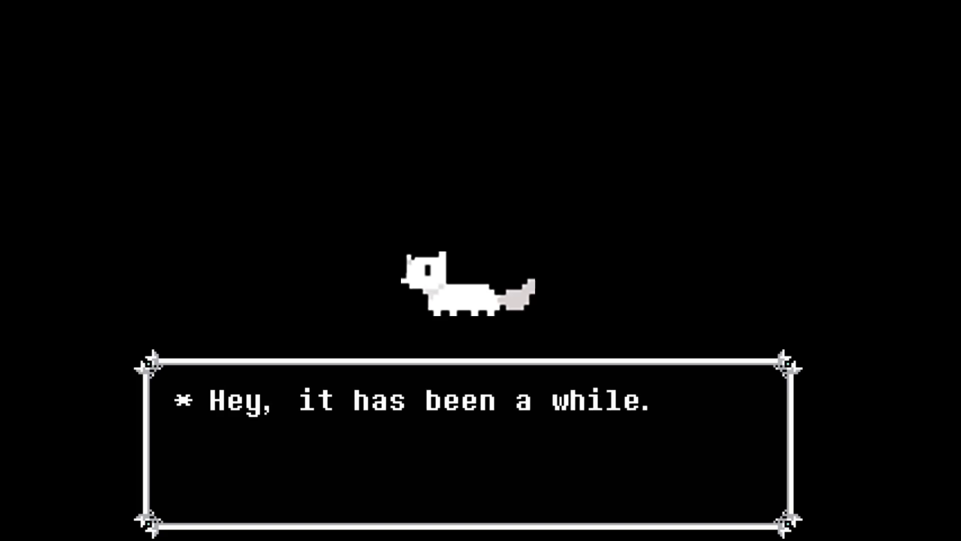
- Advance through the three intro dialogue lines to reach obj_test's Create event
{"action": "key", "text": "z"}
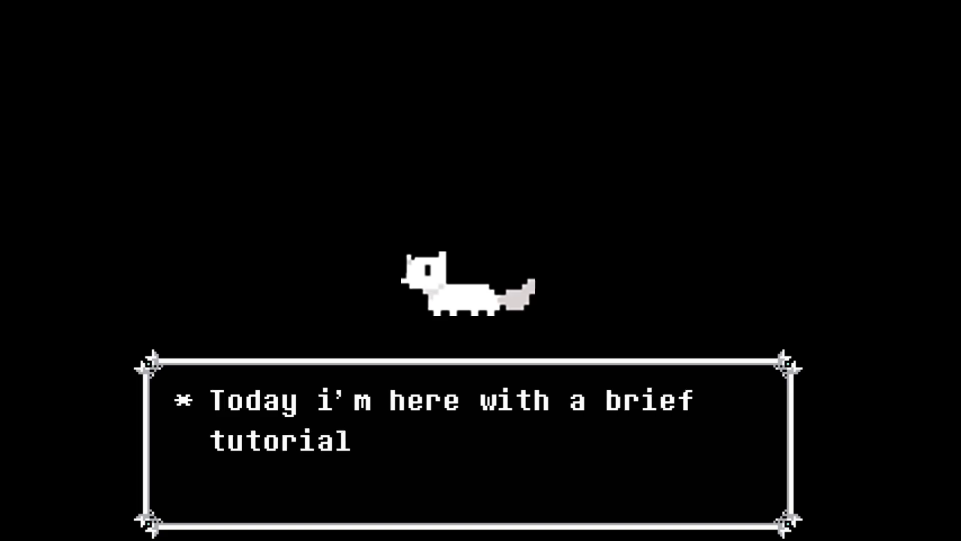
{"action": "key", "text": "z"}
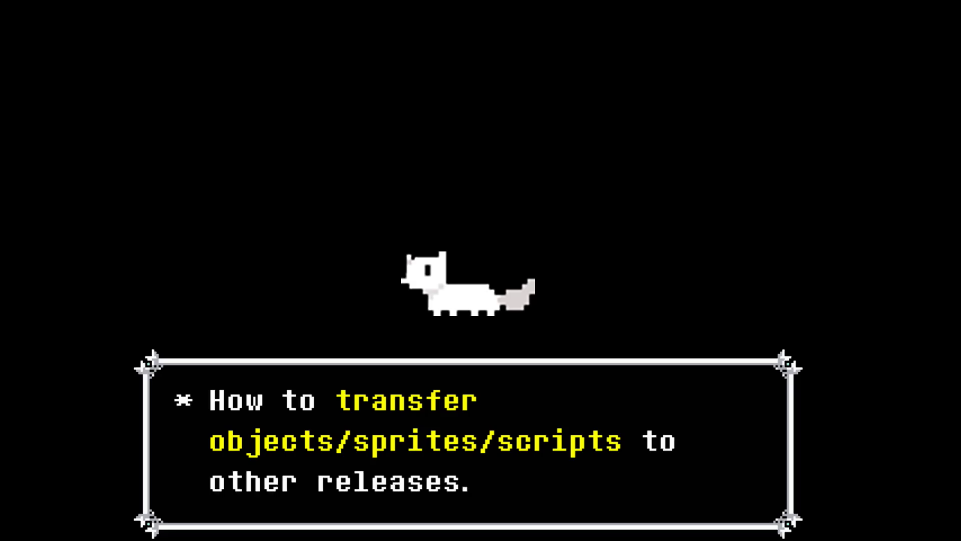
{"action": "key", "text": "z"}
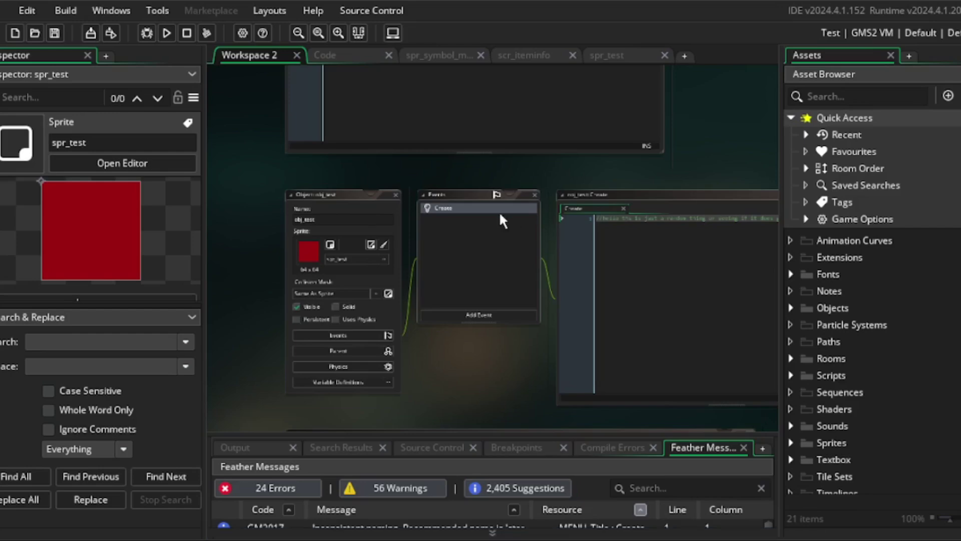
- Bring up the Tools menu with its local package options
{"action": "left_click", "coordinate": [159, 9]}
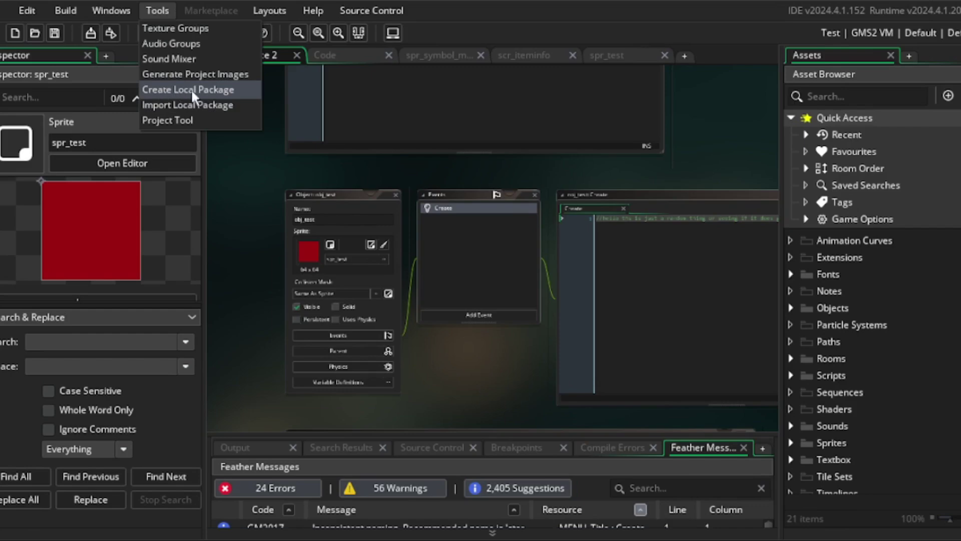
{"action": "left_click", "coordinate": [361, 108]}
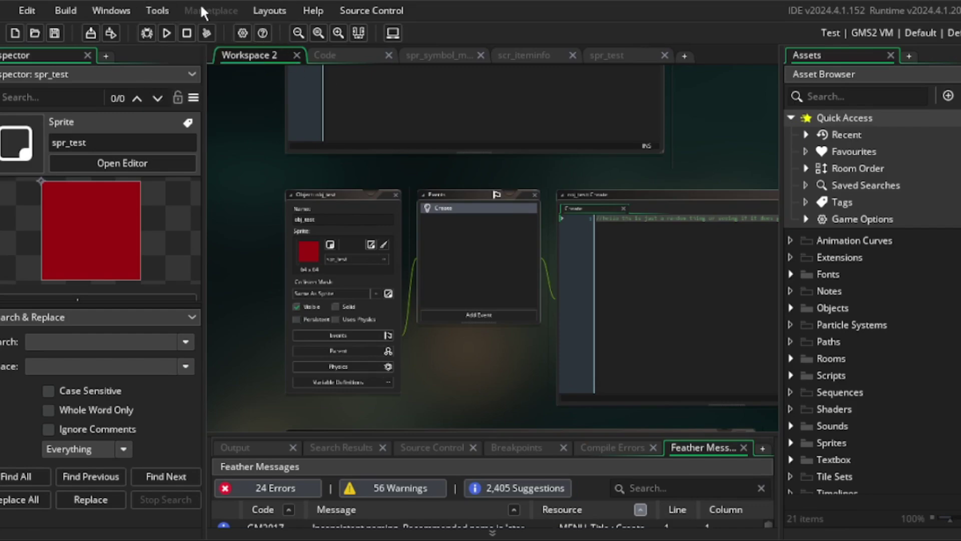
{"action": "left_click", "coordinate": [160, 10]}
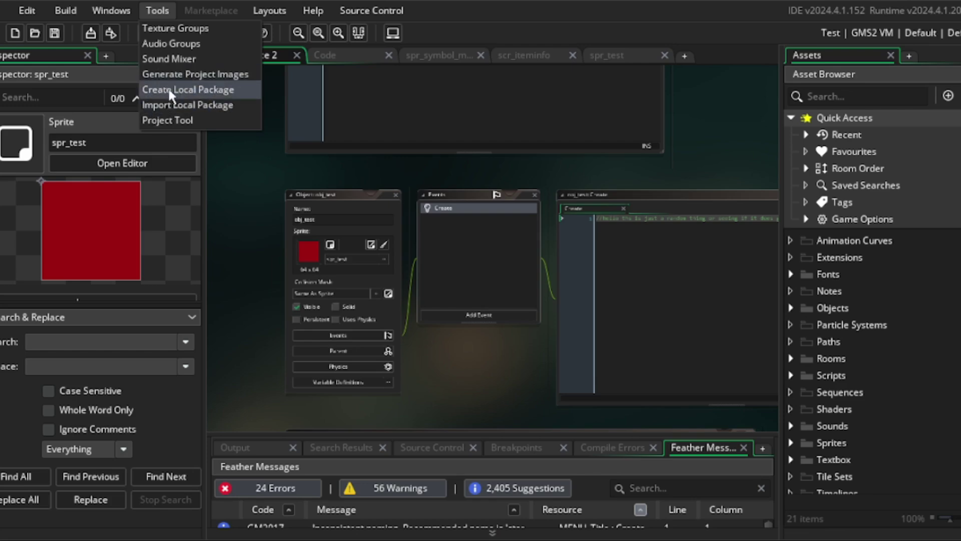
- Start a new local package and add obj_test from the Objects folder
{"action": "left_click", "coordinate": [181, 90]}
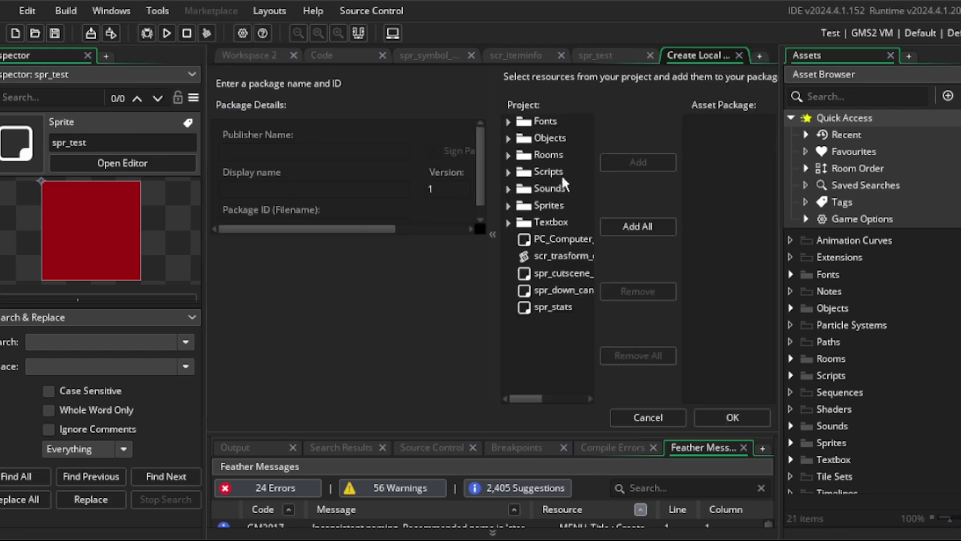
{"action": "left_click", "coordinate": [508, 139]}
{"action": "scroll", "coordinate": [537, 308], "scroll_direction": "down", "scroll_amount": 3}
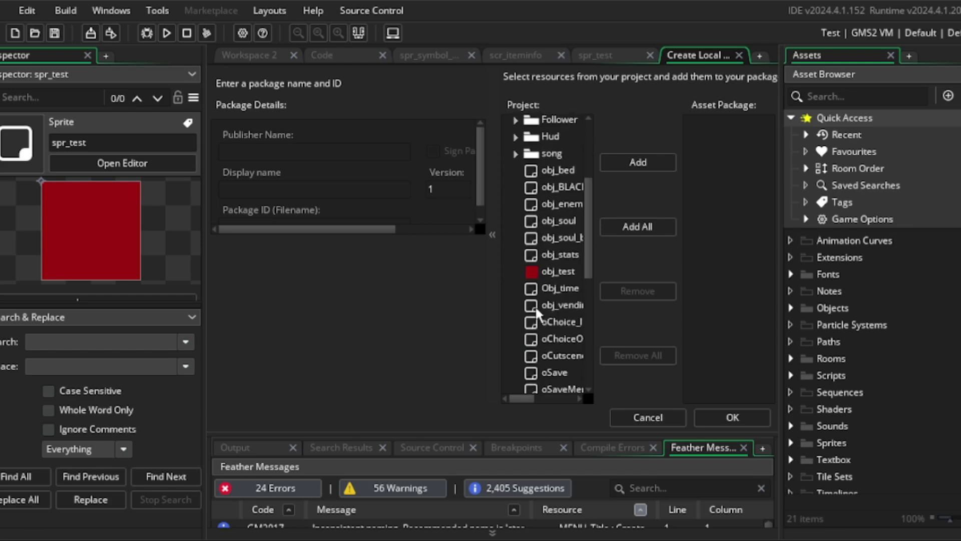
{"action": "left_click", "coordinate": [545, 270]}
{"action": "left_click", "coordinate": [638, 162]}
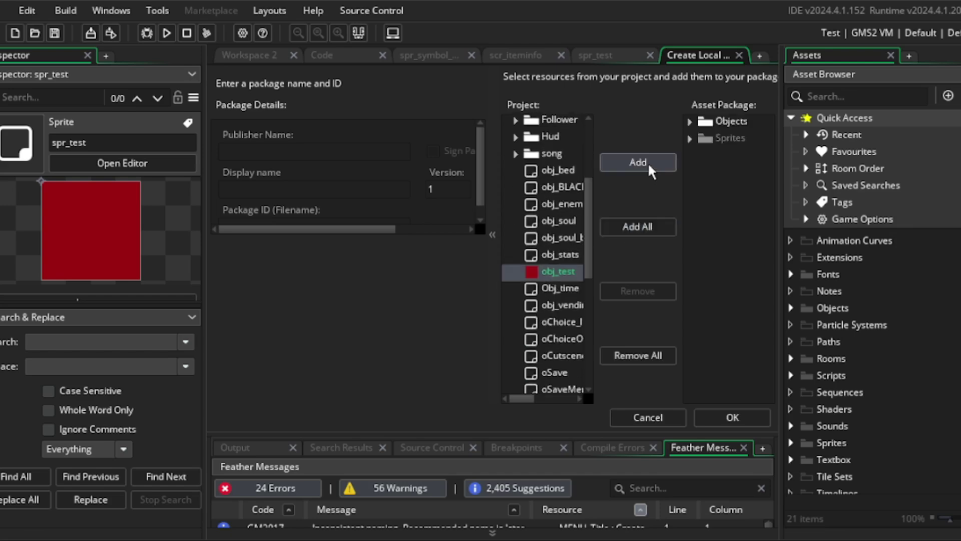
- Enter publisher 'dunno', display name 'Still don't know' and package ID 'obj_test'
{"action": "left_click", "coordinate": [288, 149]}
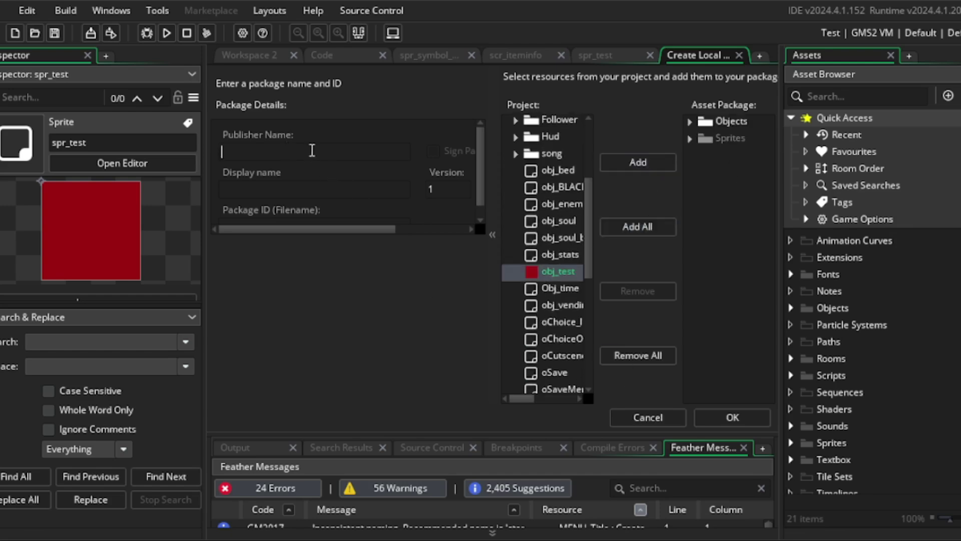
{"action": "type", "text": "dunno"}
{"action": "left_click", "coordinate": [297, 188]}
{"action": "type", "text": "Still don't k"}
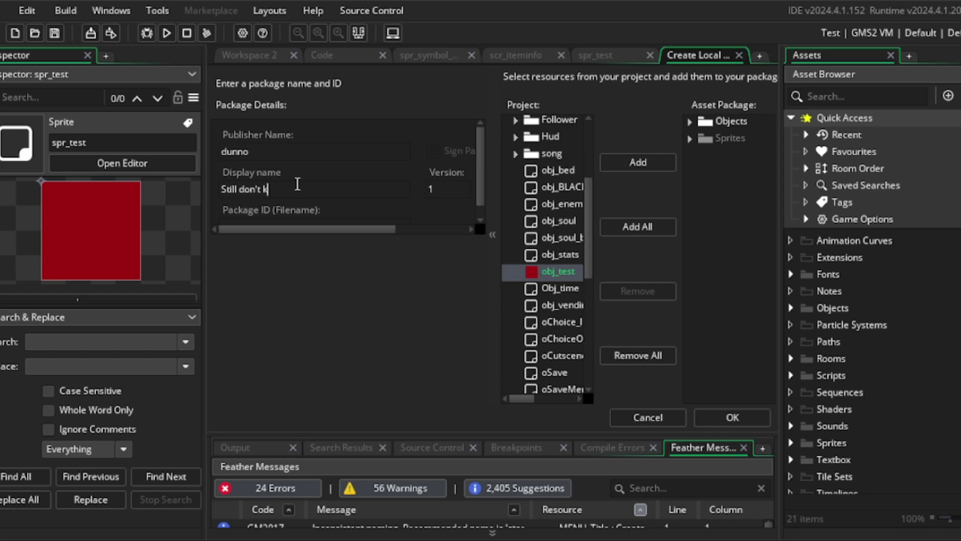
{"action": "type", "text": "now"}
{"action": "key", "text": "Tab"}
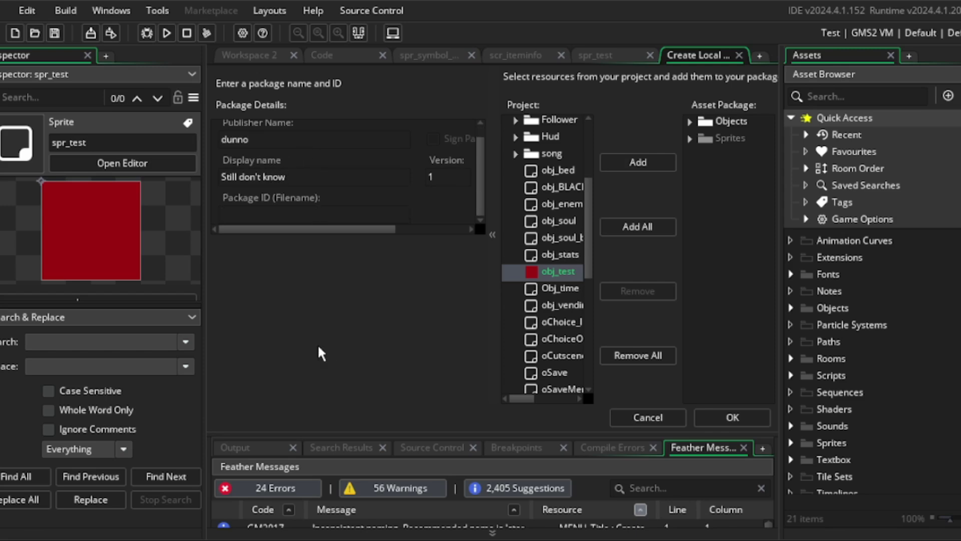
{"action": "type", "text": "obj_test"}
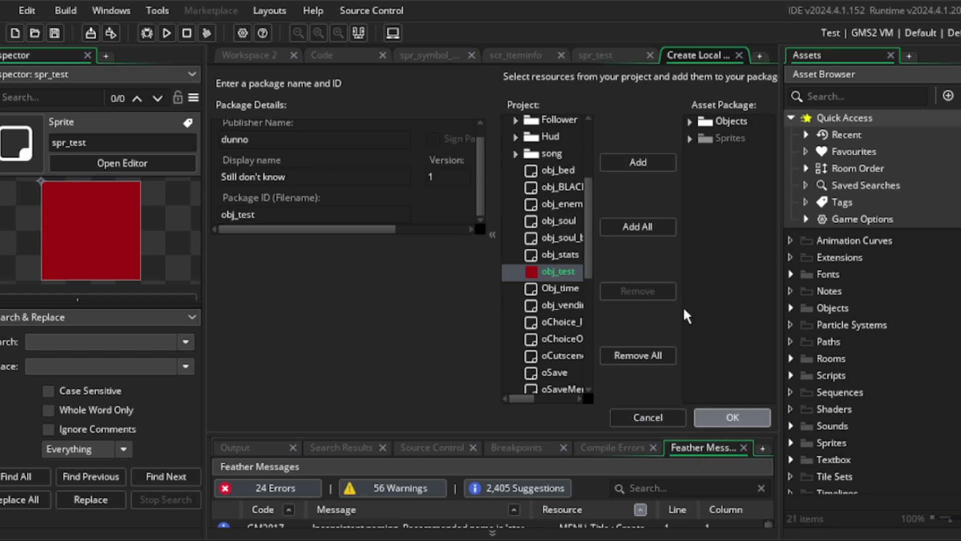
- Save the package as obj_test.yymps in GameMakerStudio2 and dismiss the success notice
{"action": "left_click", "coordinate": [730, 416]}
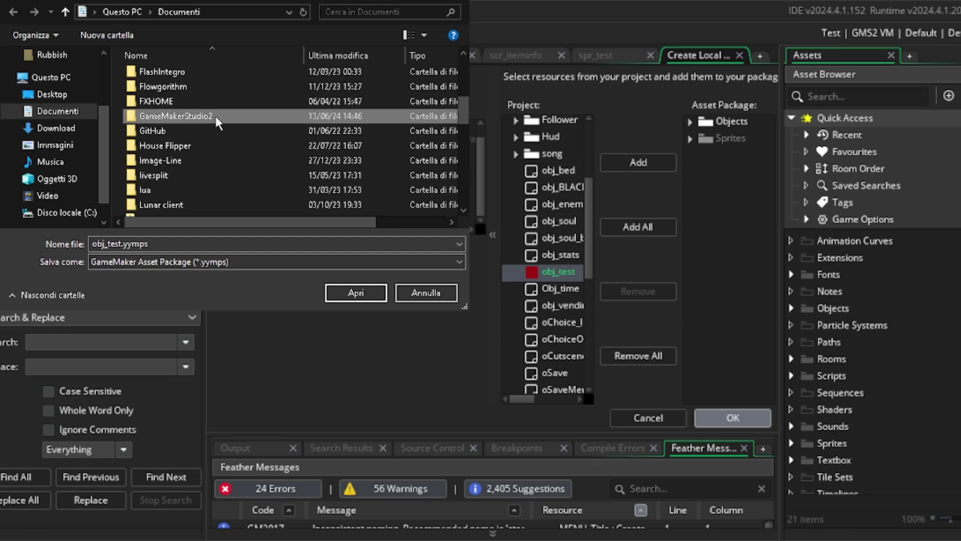
{"action": "double_click", "coordinate": [215, 116]}
{"action": "scroll", "coordinate": [211, 188], "scroll_direction": "down", "scroll_amount": 3}
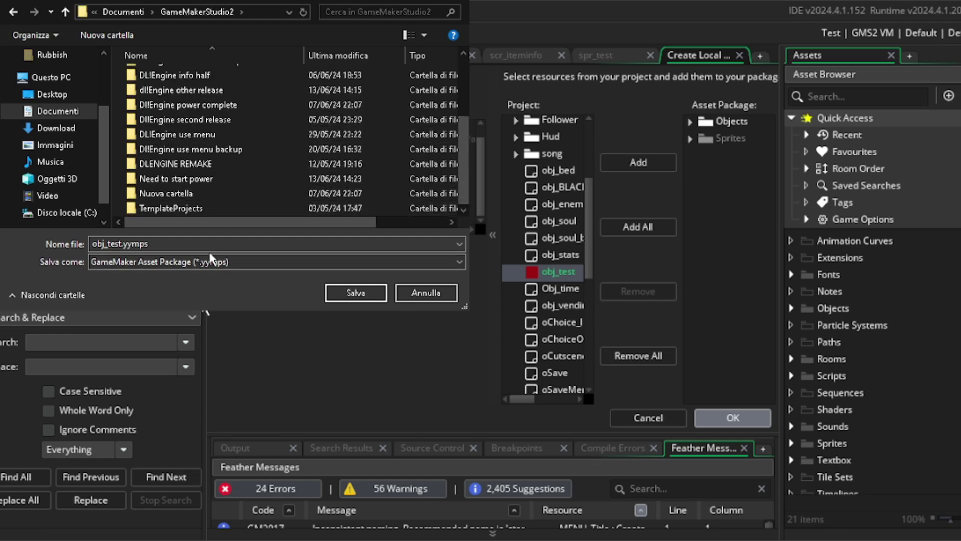
{"action": "left_click", "coordinate": [356, 294]}
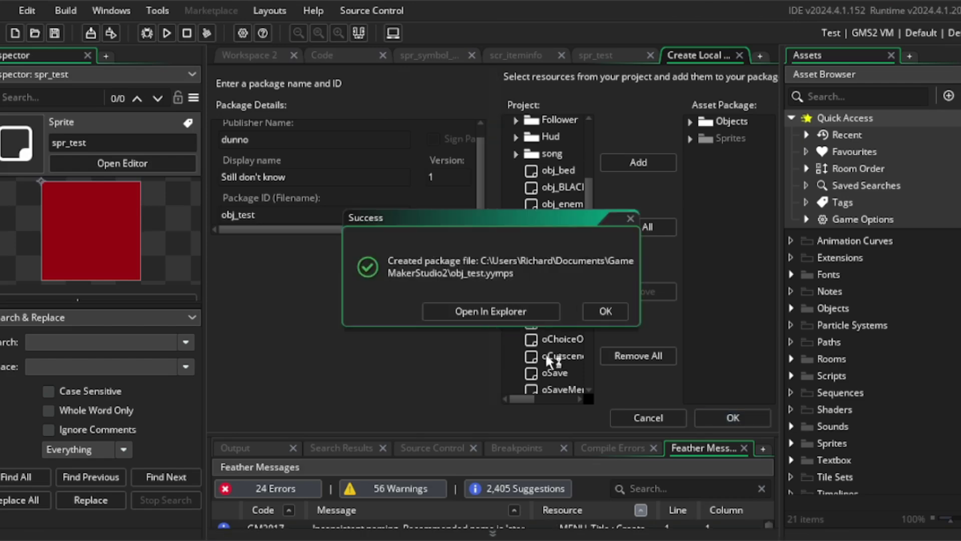
{"action": "left_click", "coordinate": [601, 312]}
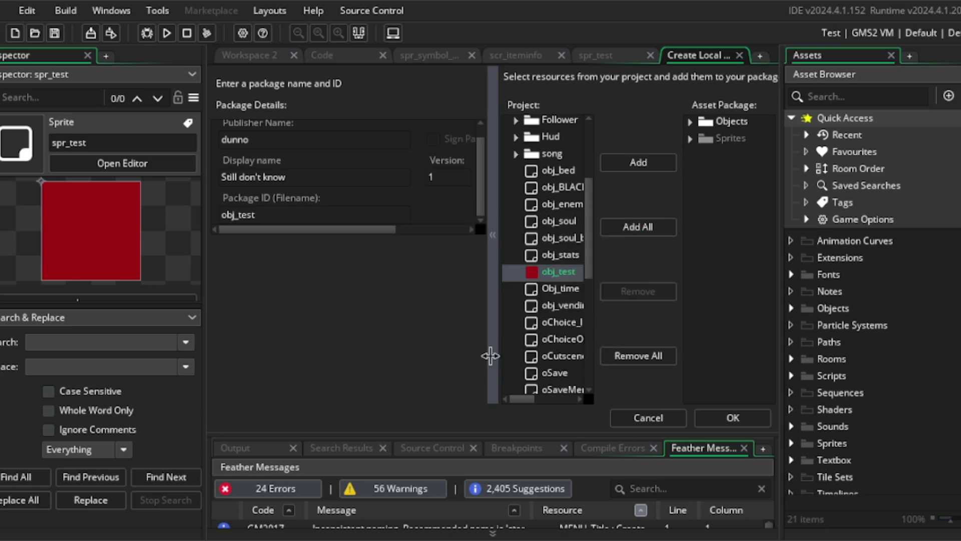
- Close the Test project and select the Need to start power - Copia folder
{"action": "left_click", "coordinate": [15, 32]}
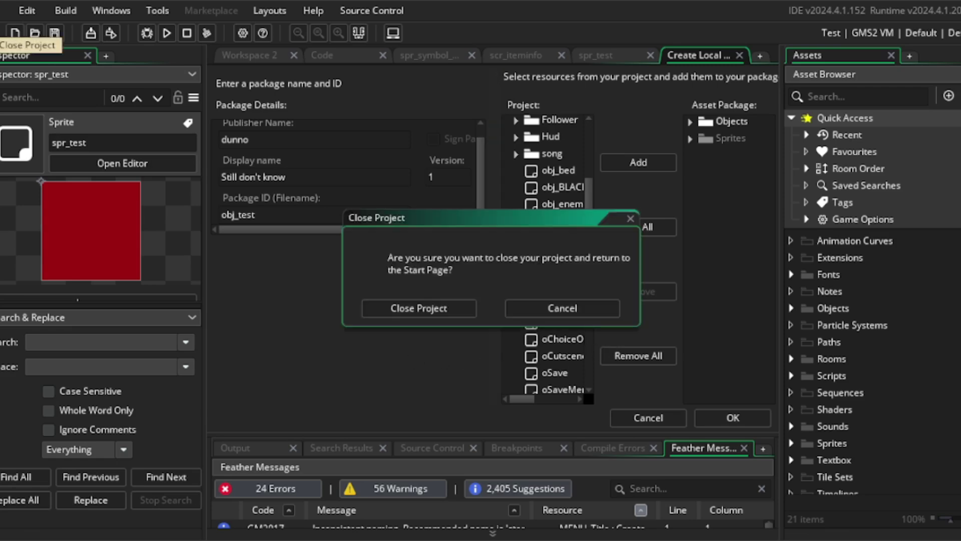
{"action": "left_click", "coordinate": [409, 303]}
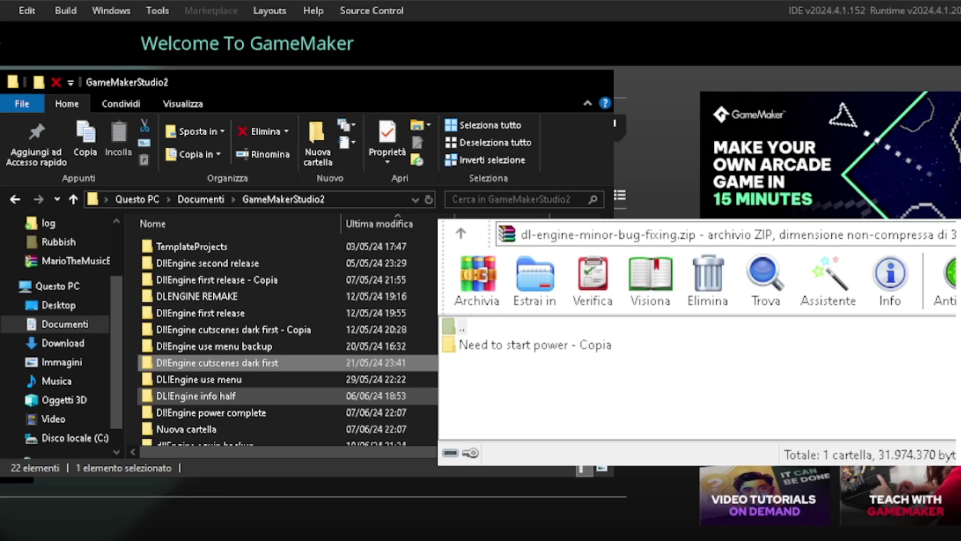
{"action": "left_click", "coordinate": [547, 346]}
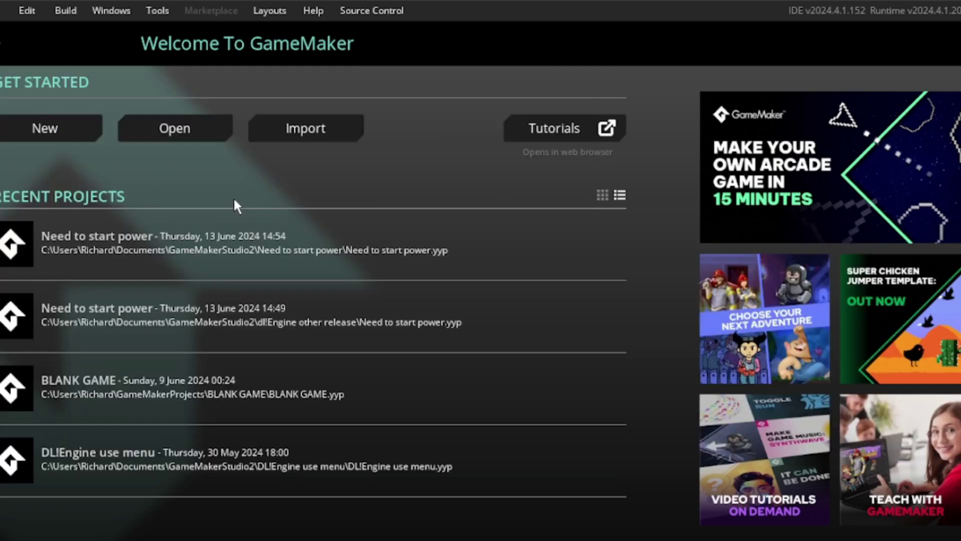
- Open the Need to start power - Copia project from the GameMakerStudio2 folder
{"action": "left_click", "coordinate": [184, 128]}
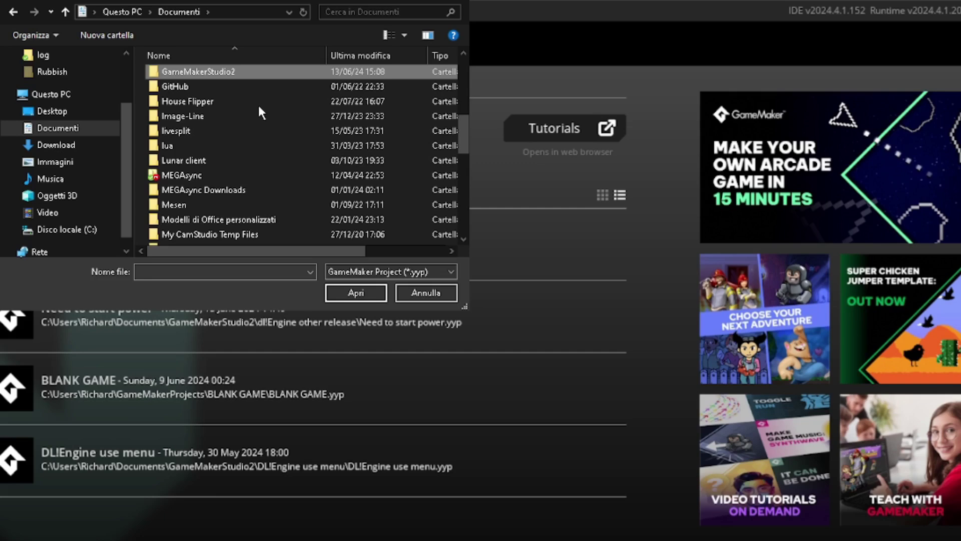
{"action": "double_click", "coordinate": [222, 76]}
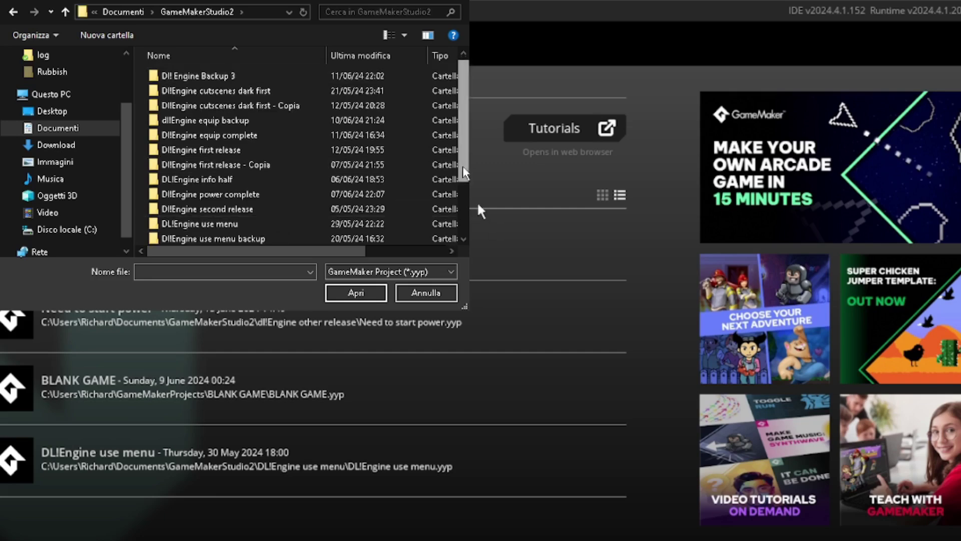
{"action": "scroll", "coordinate": [421, 234], "scroll_direction": "down", "scroll_amount": 3}
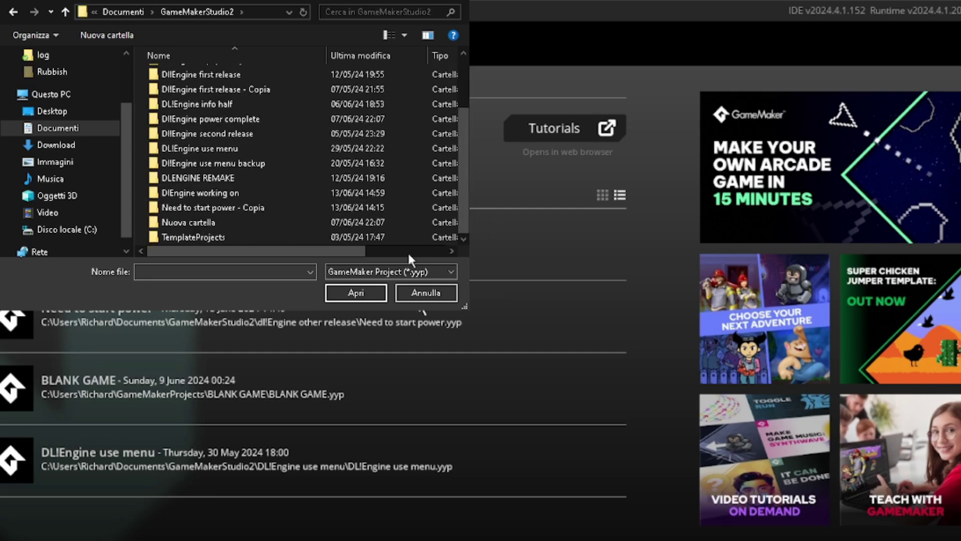
{"action": "double_click", "coordinate": [357, 211]}
{"action": "double_click", "coordinate": [252, 237]}
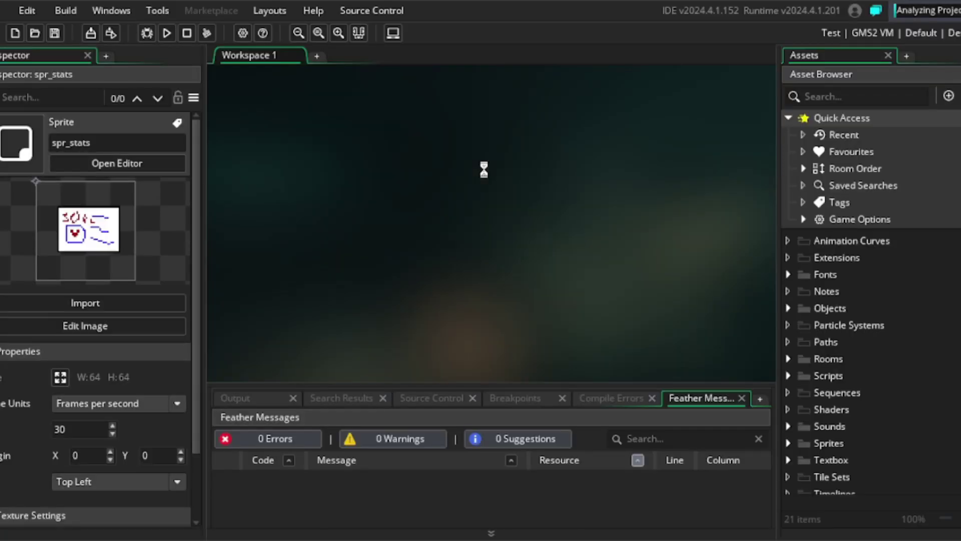
- Import the obj_test.yymps local package from the GameMakerStudio2 folder
{"action": "left_click", "coordinate": [162, 11]}
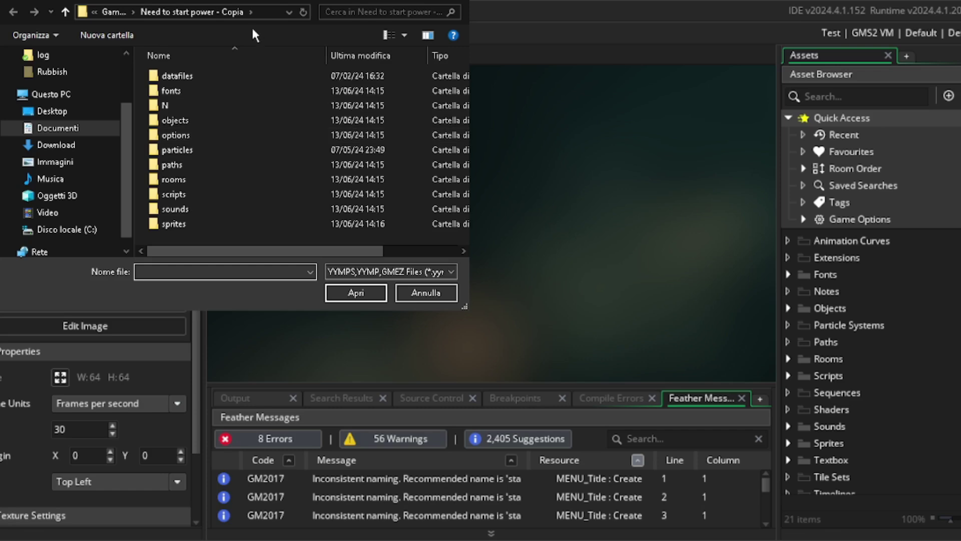
{"action": "left_click", "coordinate": [115, 12]}
{"action": "scroll", "coordinate": [256, 194], "scroll_direction": "down", "scroll_amount": 1}
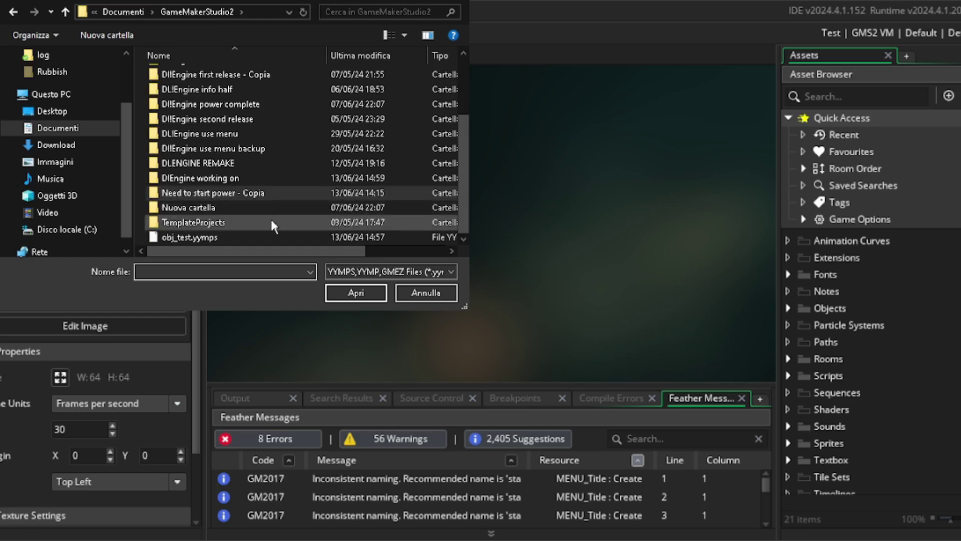
{"action": "double_click", "coordinate": [291, 241]}
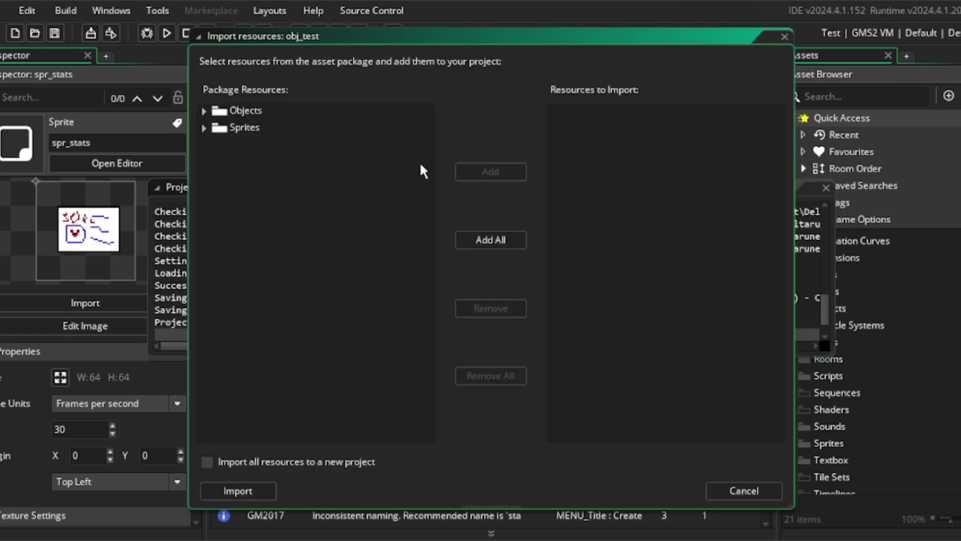
- Import all package resources, then open obj_test's Create event and add a line above its comment
{"action": "left_click", "coordinate": [490, 240]}
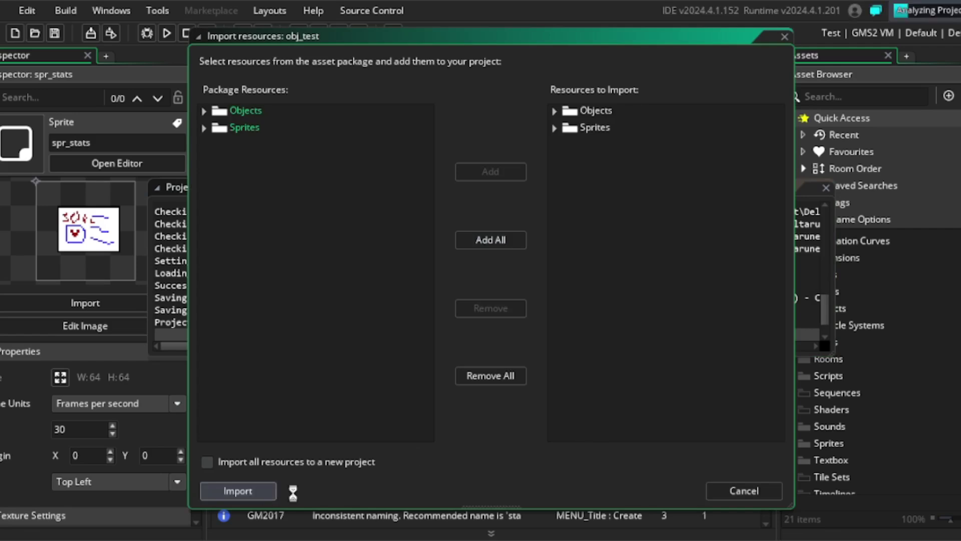
{"action": "left_click", "coordinate": [238, 491]}
{"action": "double_click", "coordinate": [826, 309]}
{"action": "scroll", "coordinate": [830, 316], "scroll_direction": "down", "scroll_amount": 5}
{"action": "scroll", "coordinate": [817, 353], "scroll_direction": "down", "scroll_amount": 2}
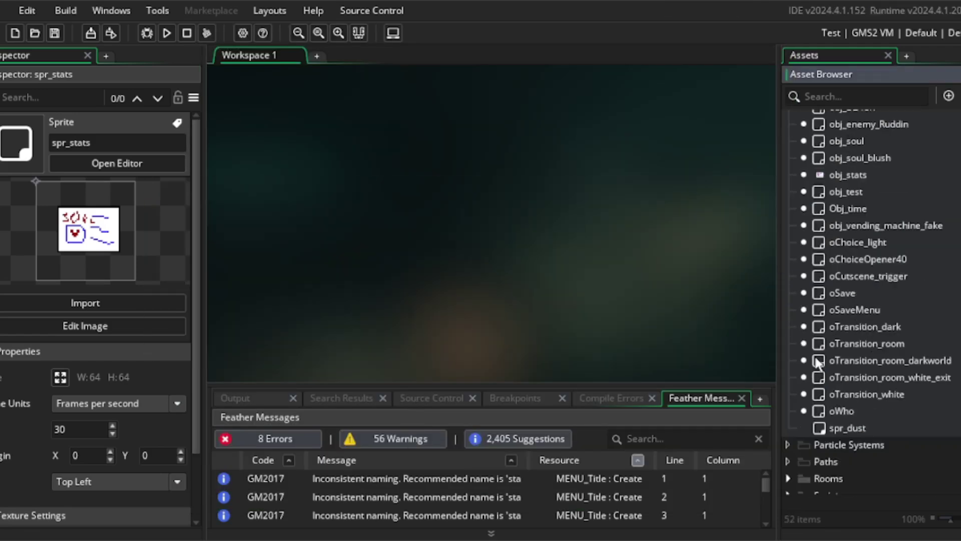
{"action": "double_click", "coordinate": [847, 196]}
{"action": "left_click", "coordinate": [590, 96]}
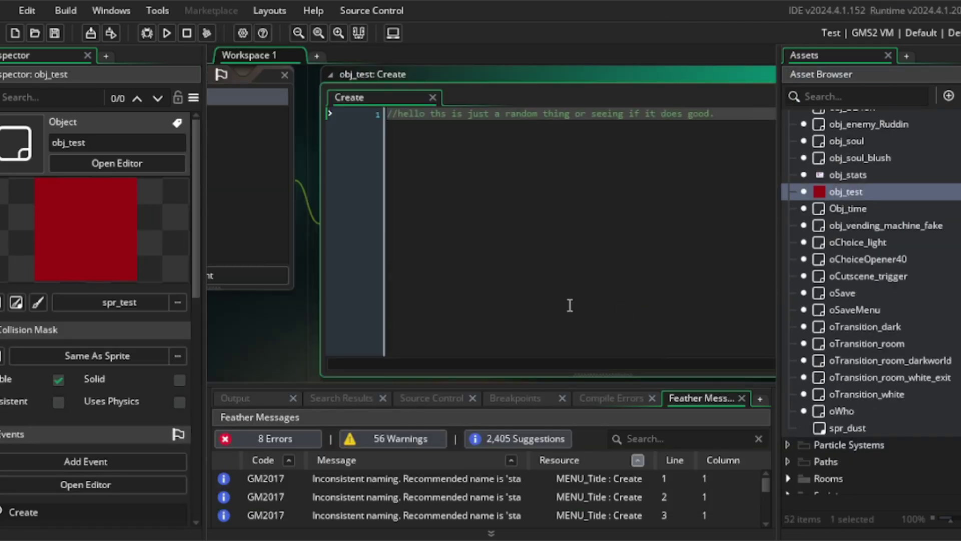
{"action": "key", "text": "Return"}
{"action": "key", "text": "Up"}
{"action": "type", "text": "//it"}
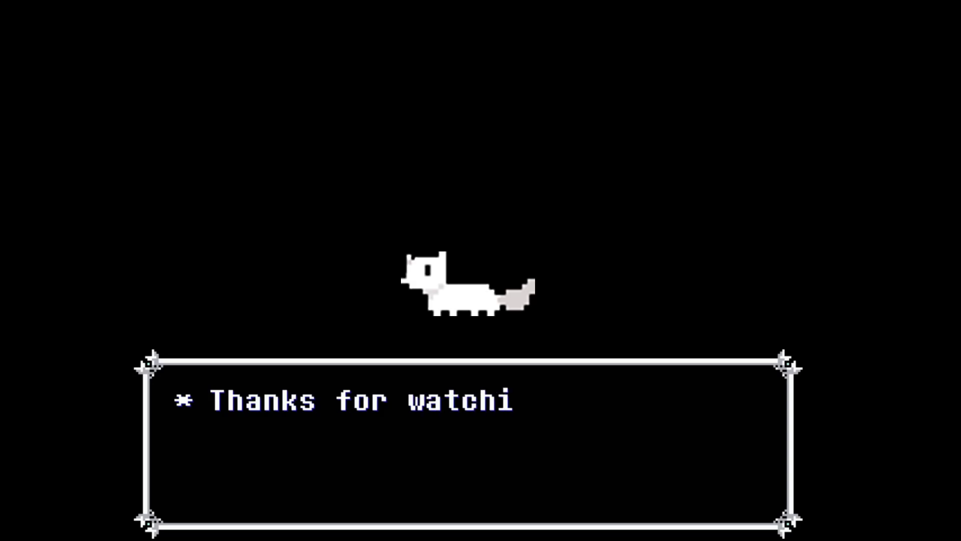